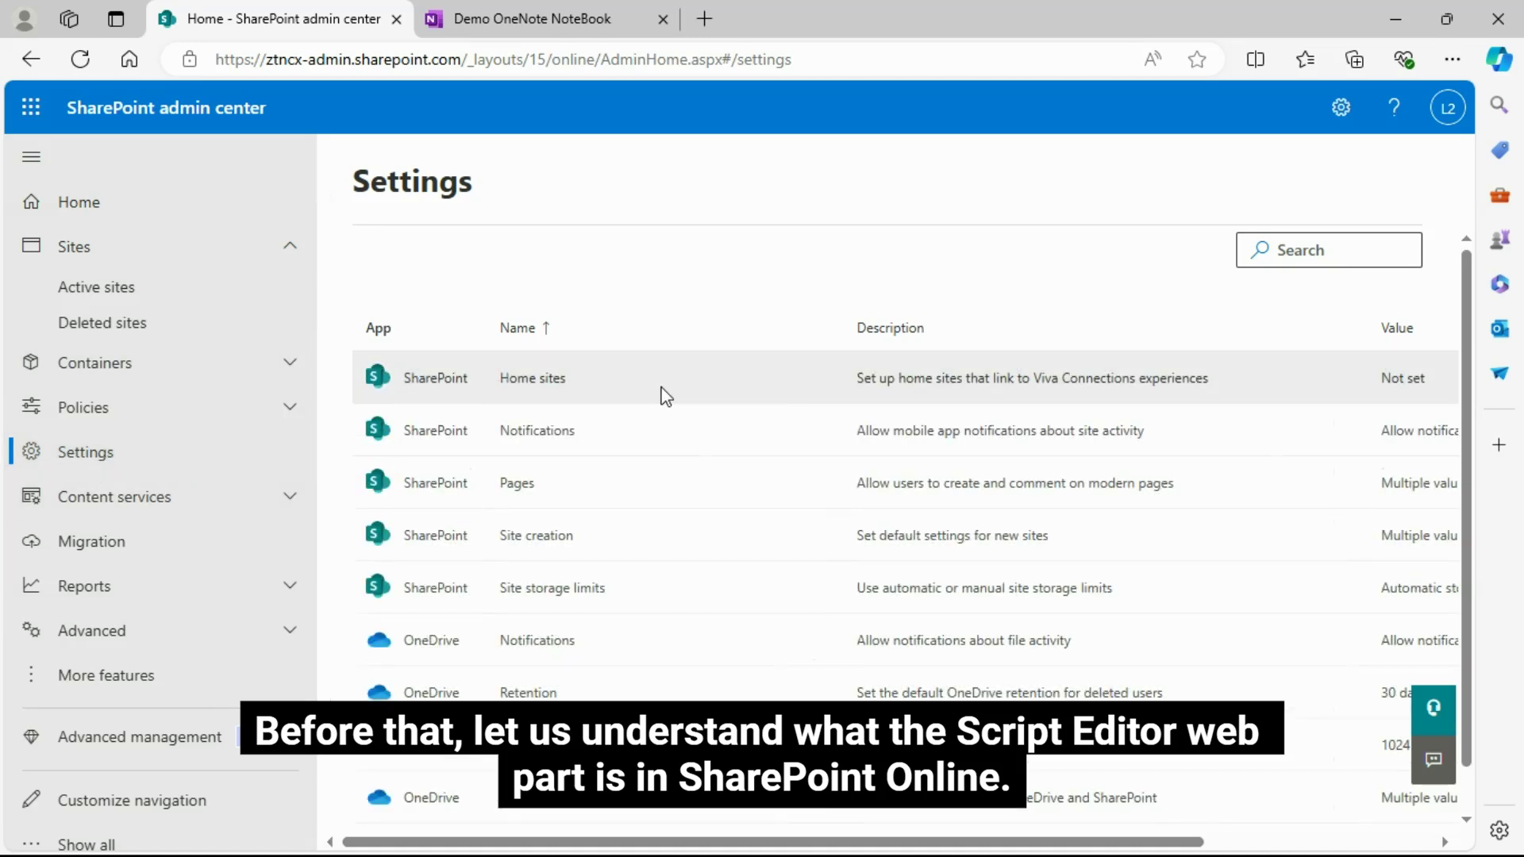
# Open the classic settings page from the SharePoint admin center settings.
pyautogui.scroll(-1, 681, 402)
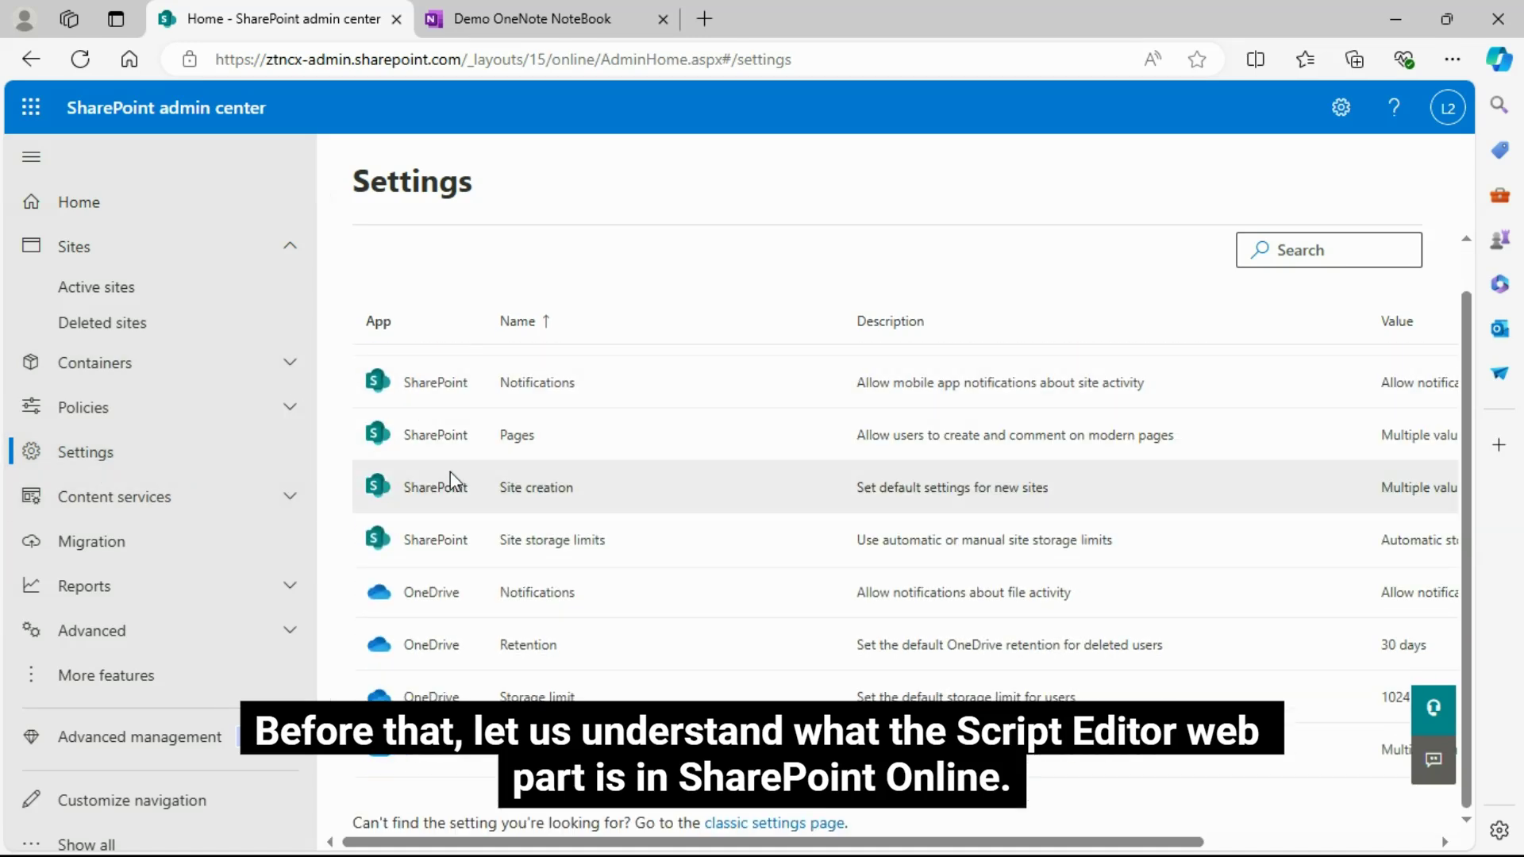
pyautogui.scroll(1, 450, 471)
pyautogui.scroll(-1, 689, 517)
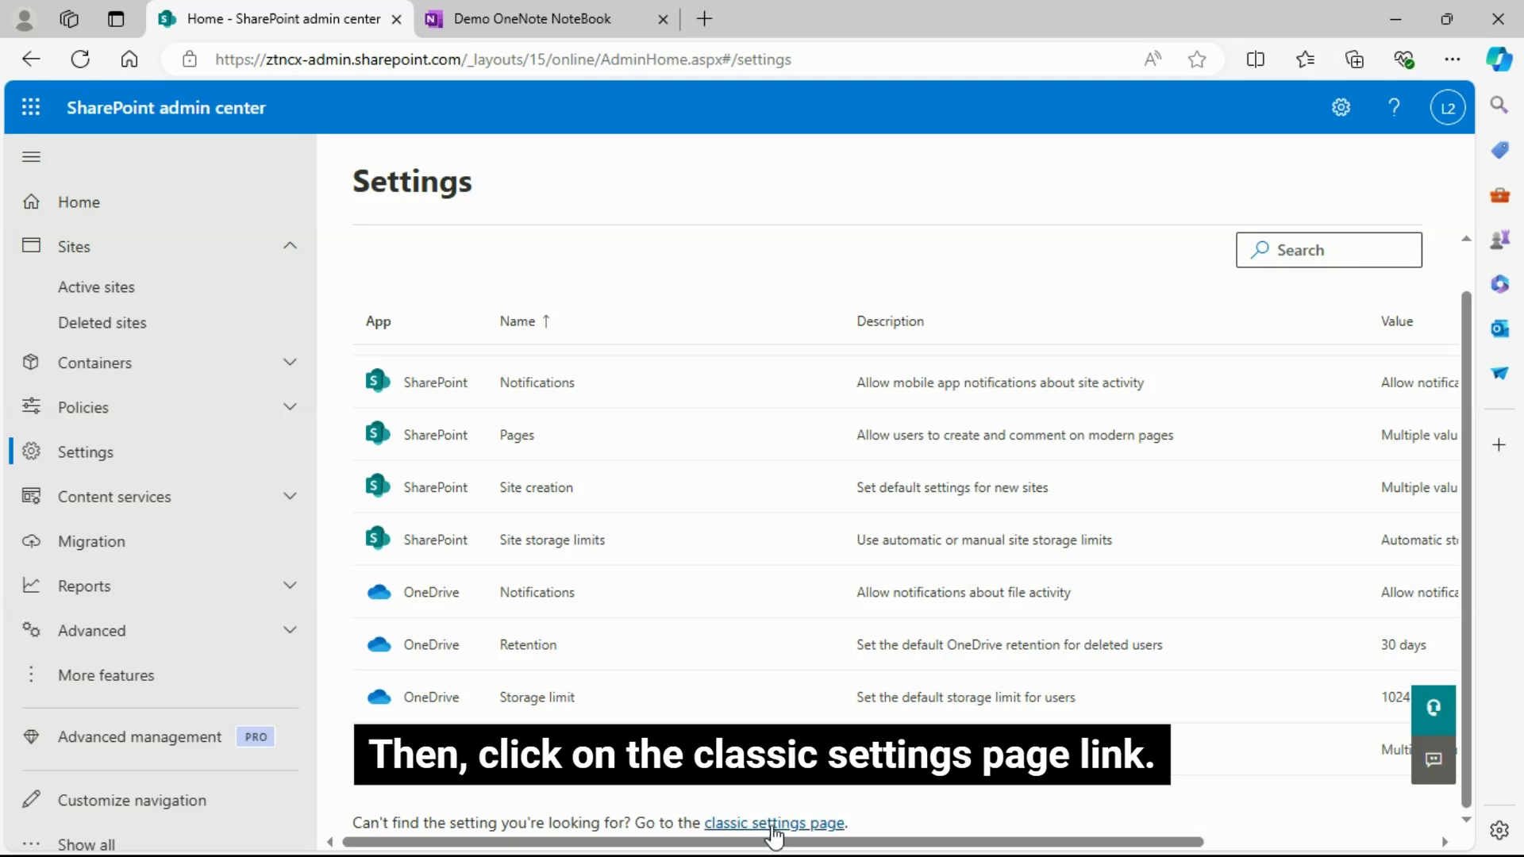
pyautogui.click(772, 826)
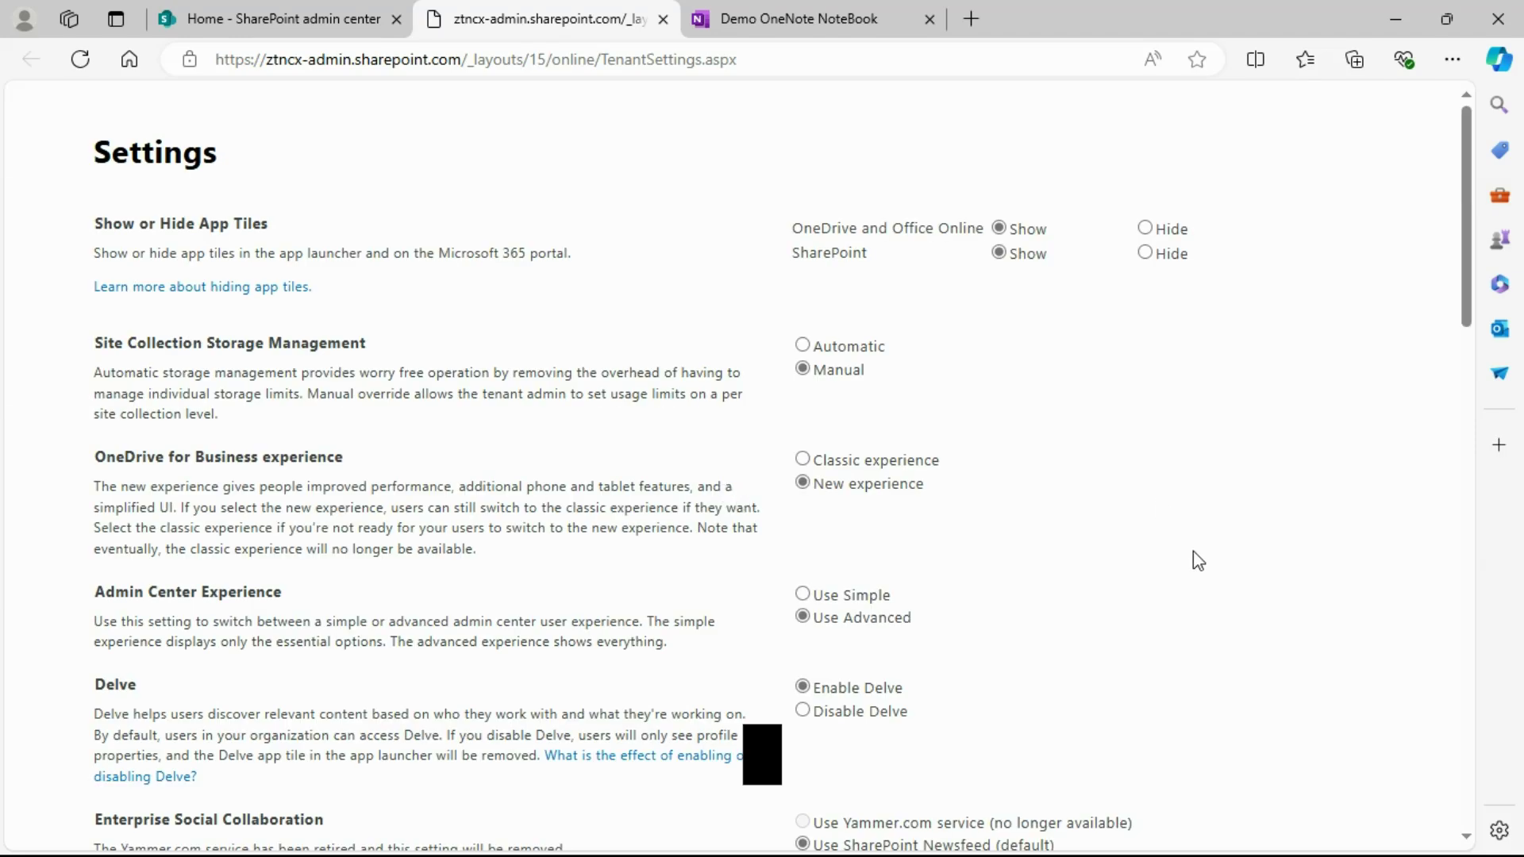
# Find the Custom Script section in the classic settings and read its description of who can run custom script.
pyautogui.scroll(-1, 602, 442)
pyautogui.scroll(-3, 624, 445)
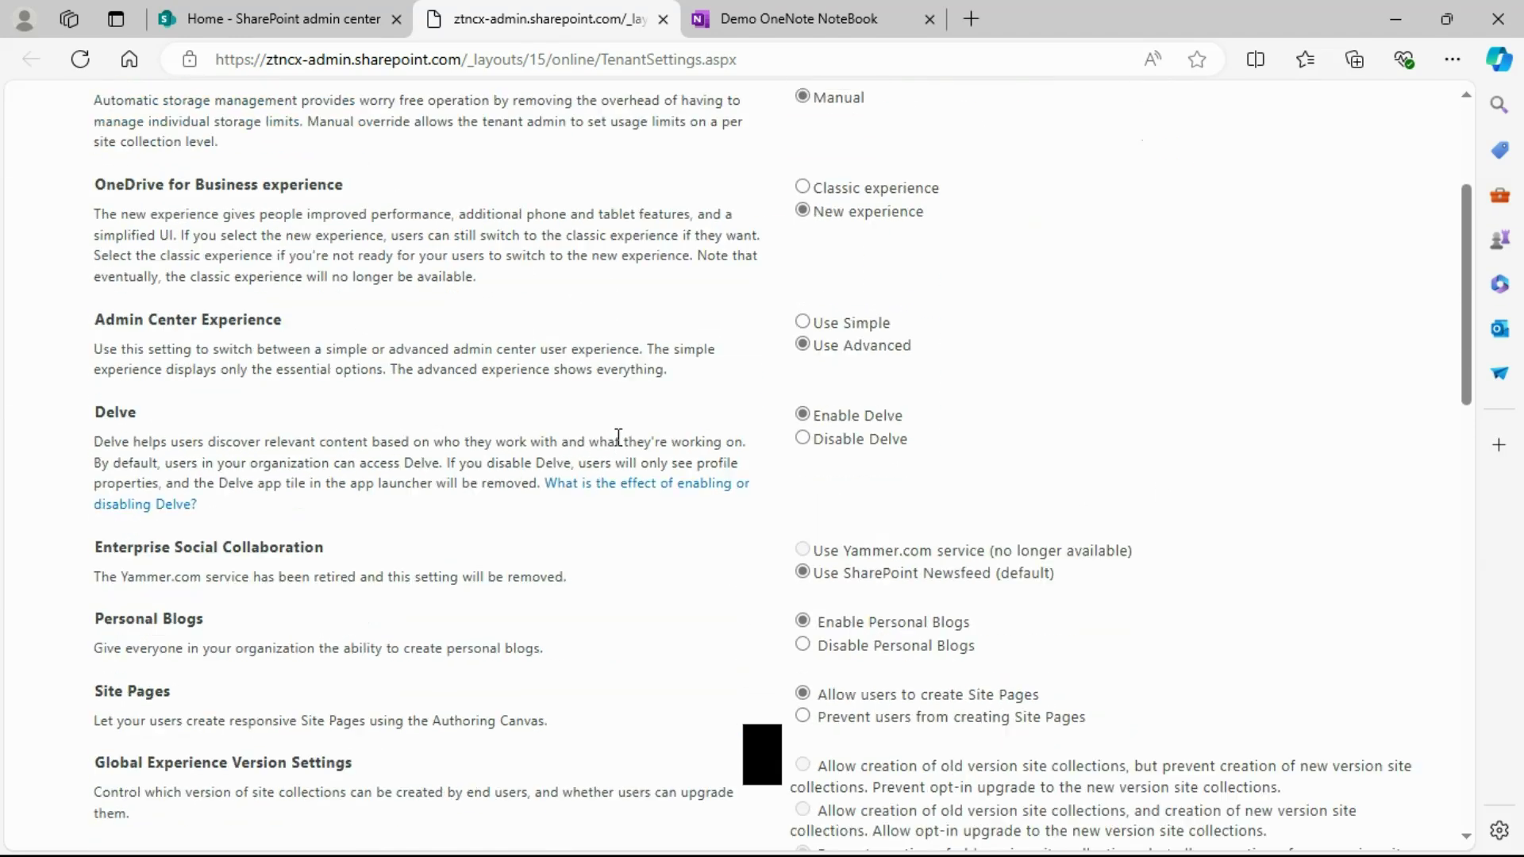
pyautogui.scroll(5, 616, 437)
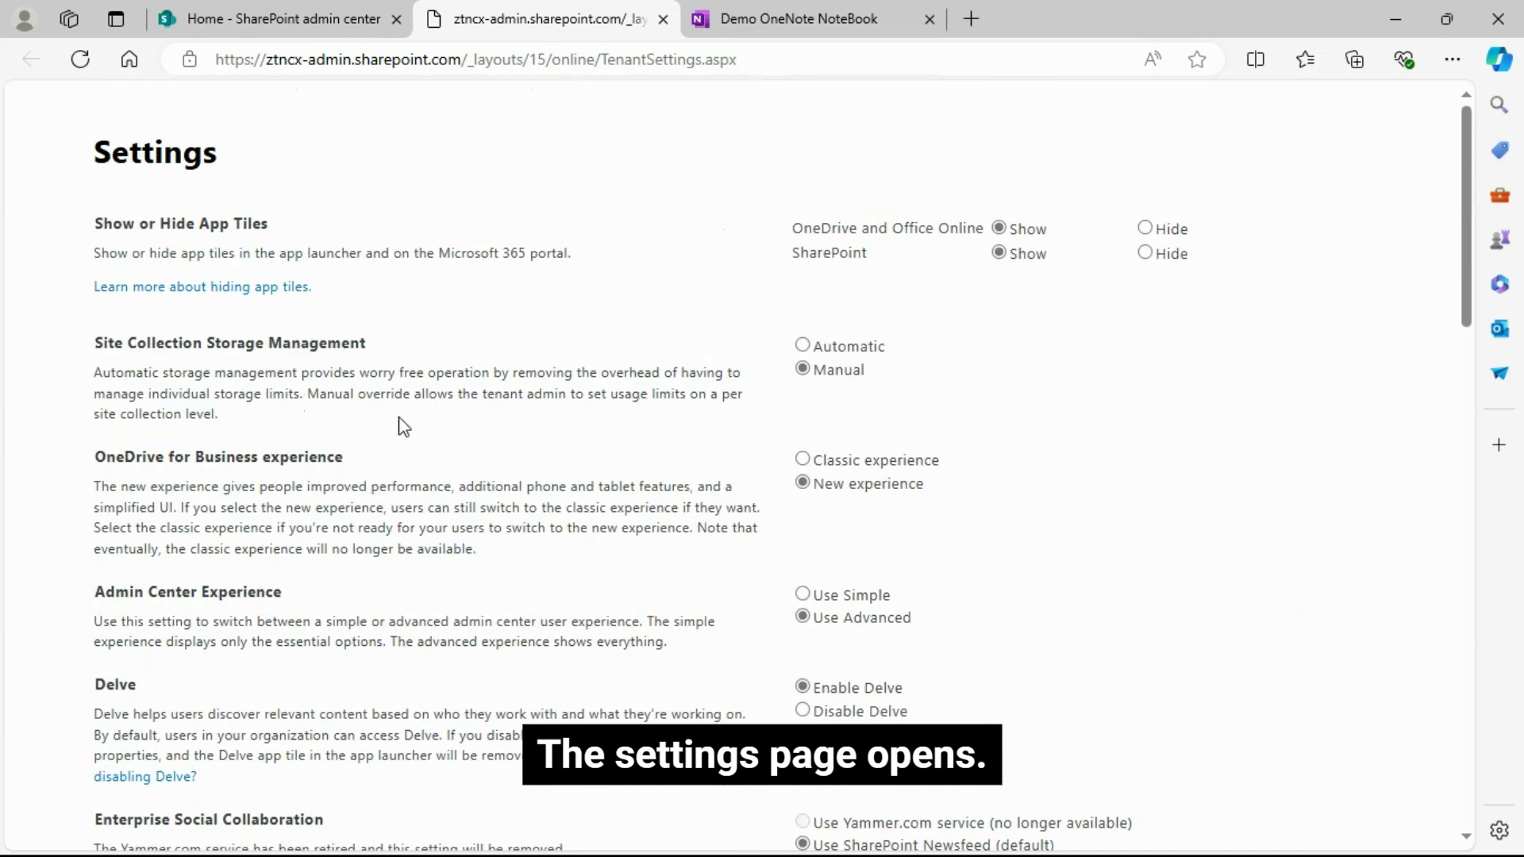
pyautogui.scroll(-1, 404, 426)
pyautogui.scroll(-1, 360, 520)
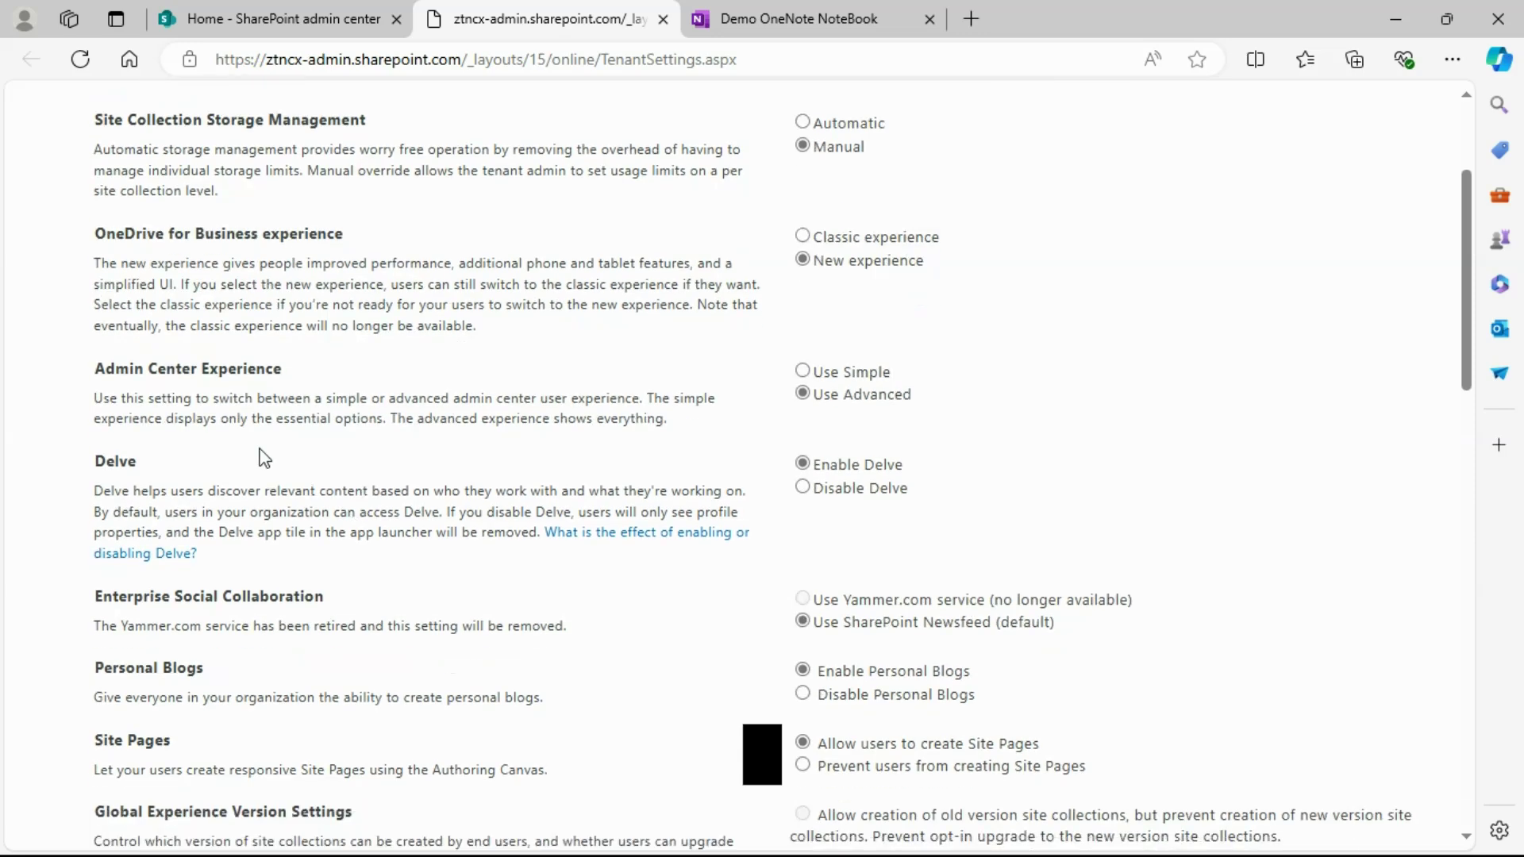
pyautogui.scroll(-2, 264, 458)
pyautogui.scroll(-2, 255, 473)
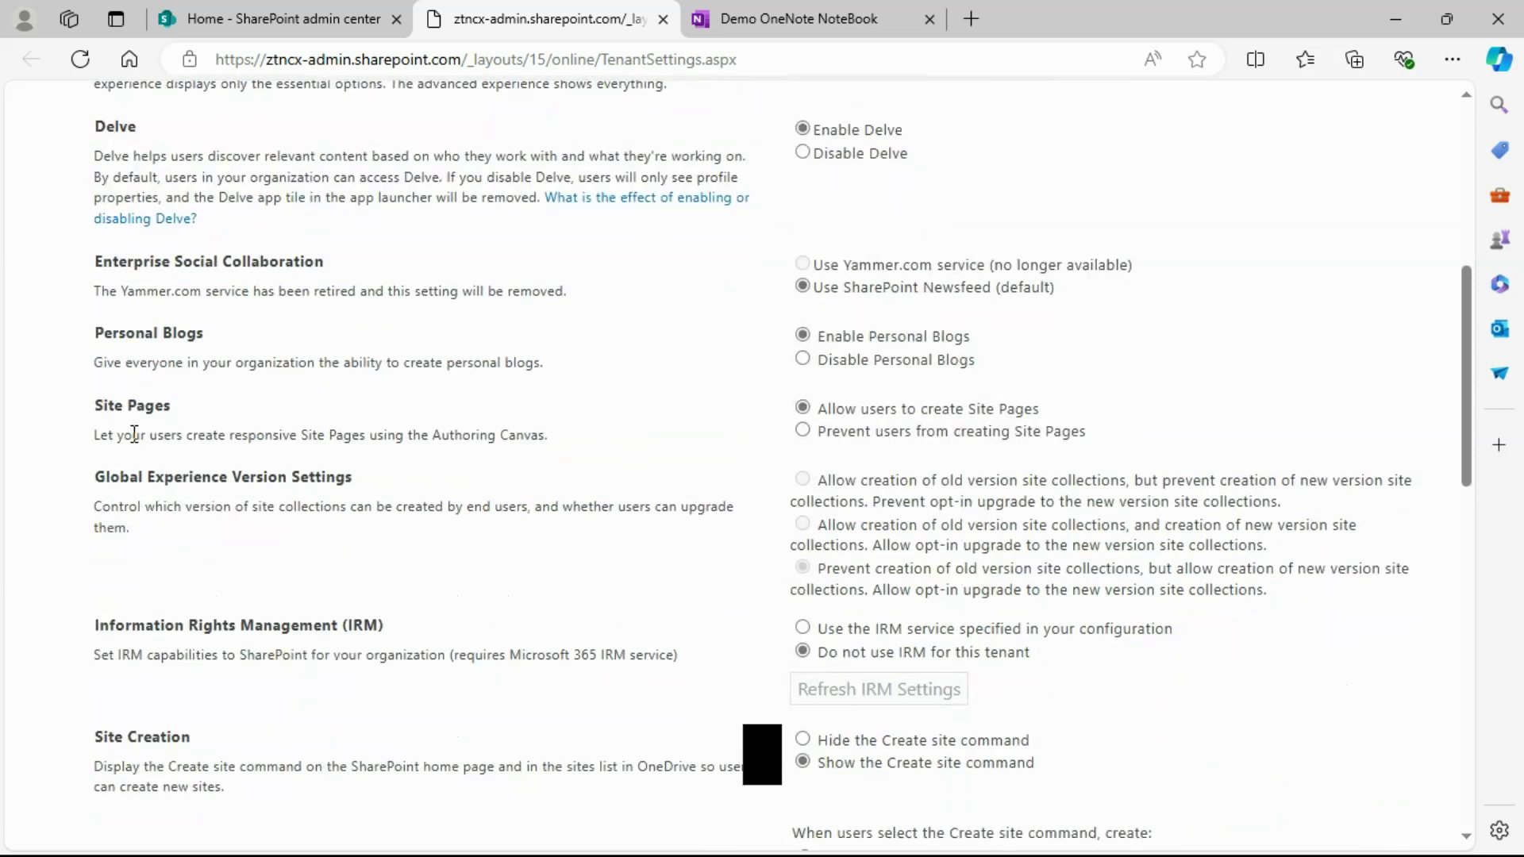
pyautogui.scroll(-3, 238, 514)
pyautogui.scroll(-1, 198, 517)
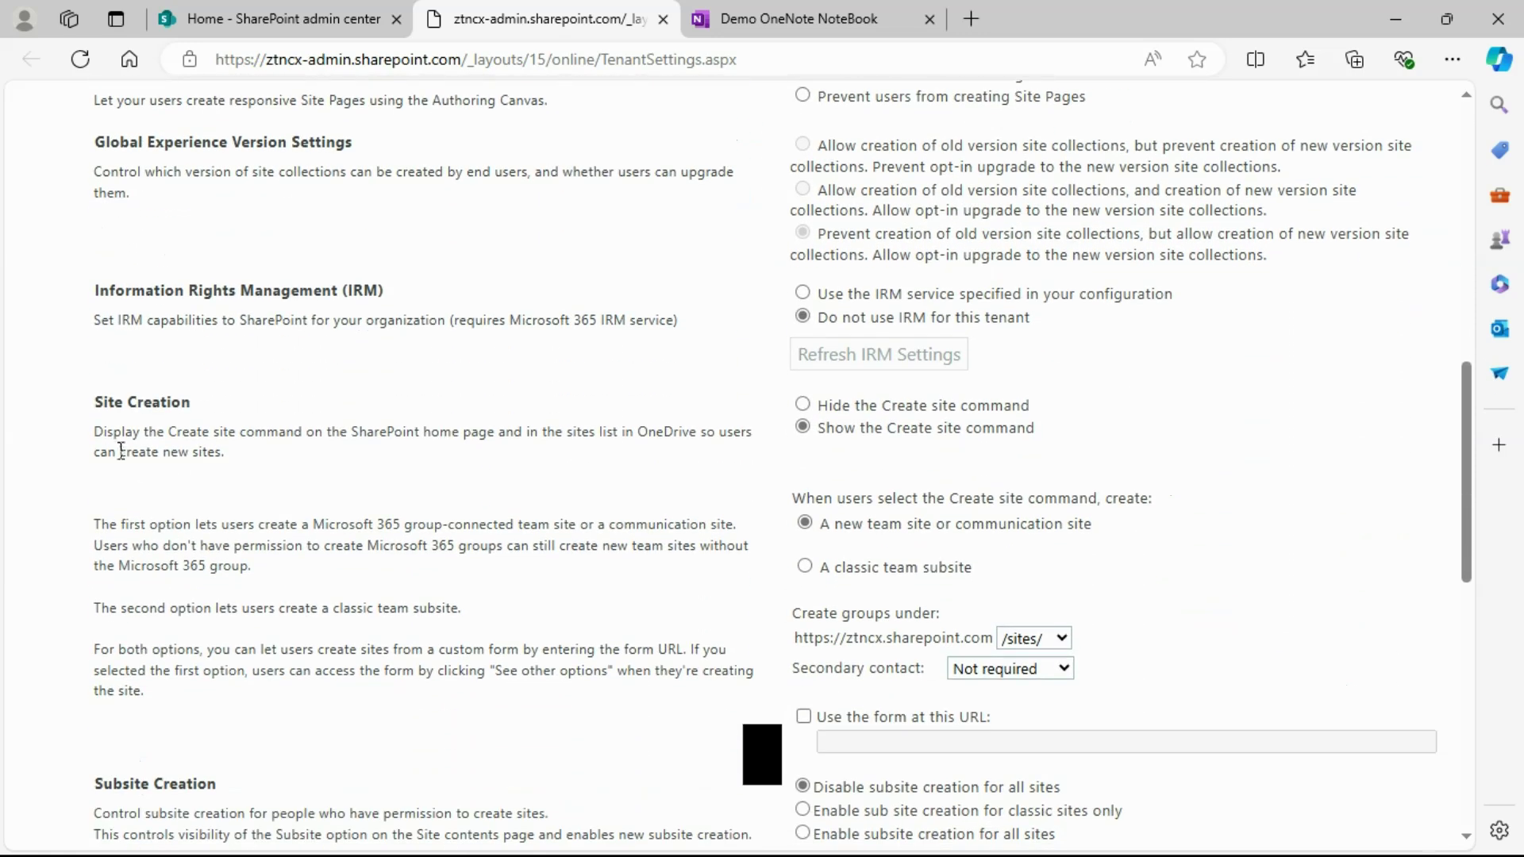
pyautogui.scroll(-2, 339, 534)
pyautogui.scroll(-2, 158, 560)
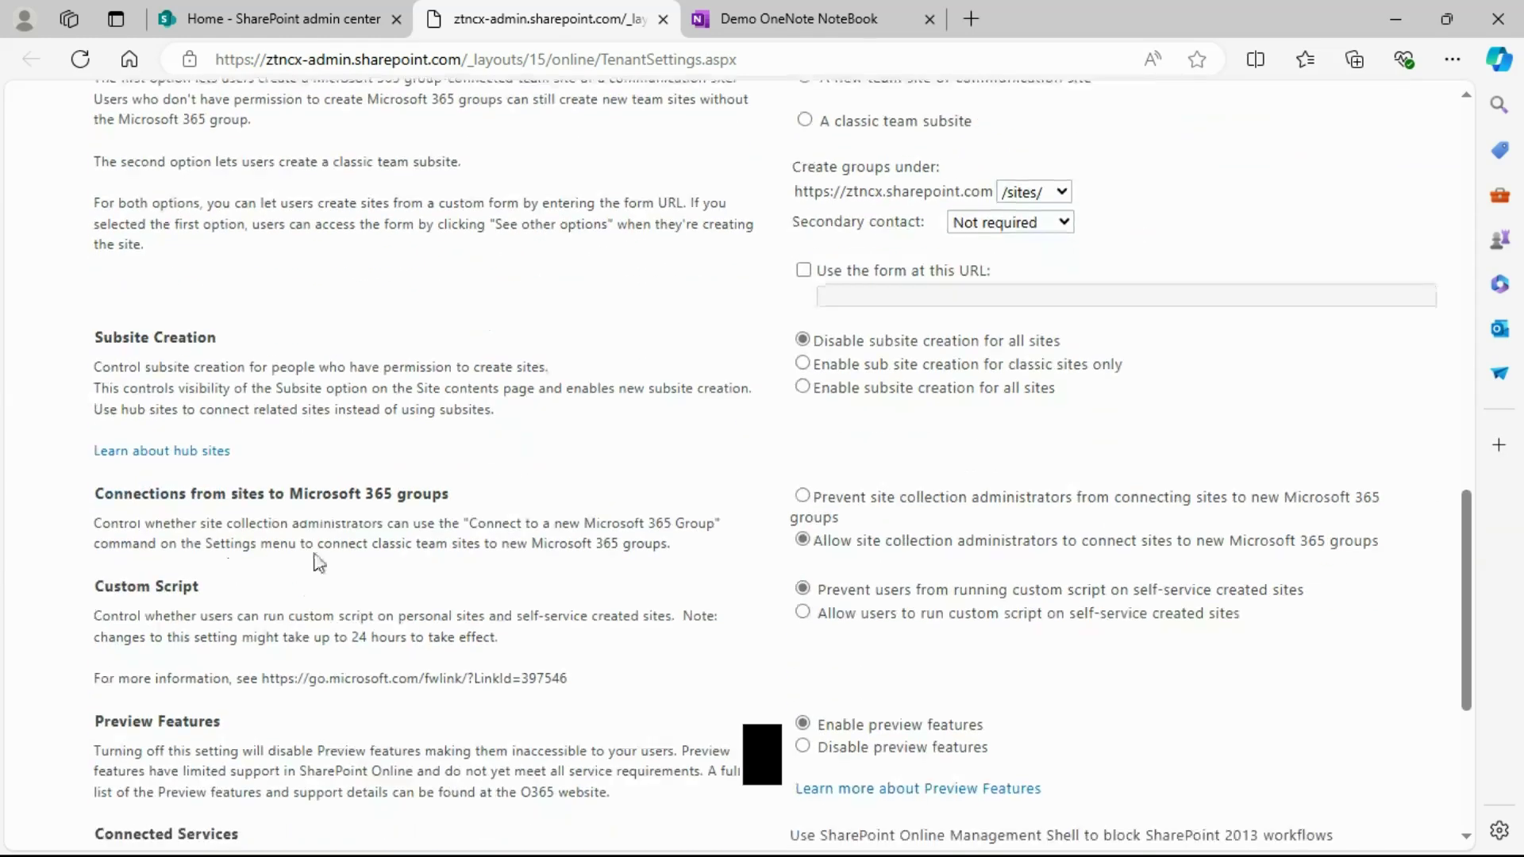
pyautogui.scroll(-1, 157, 508)
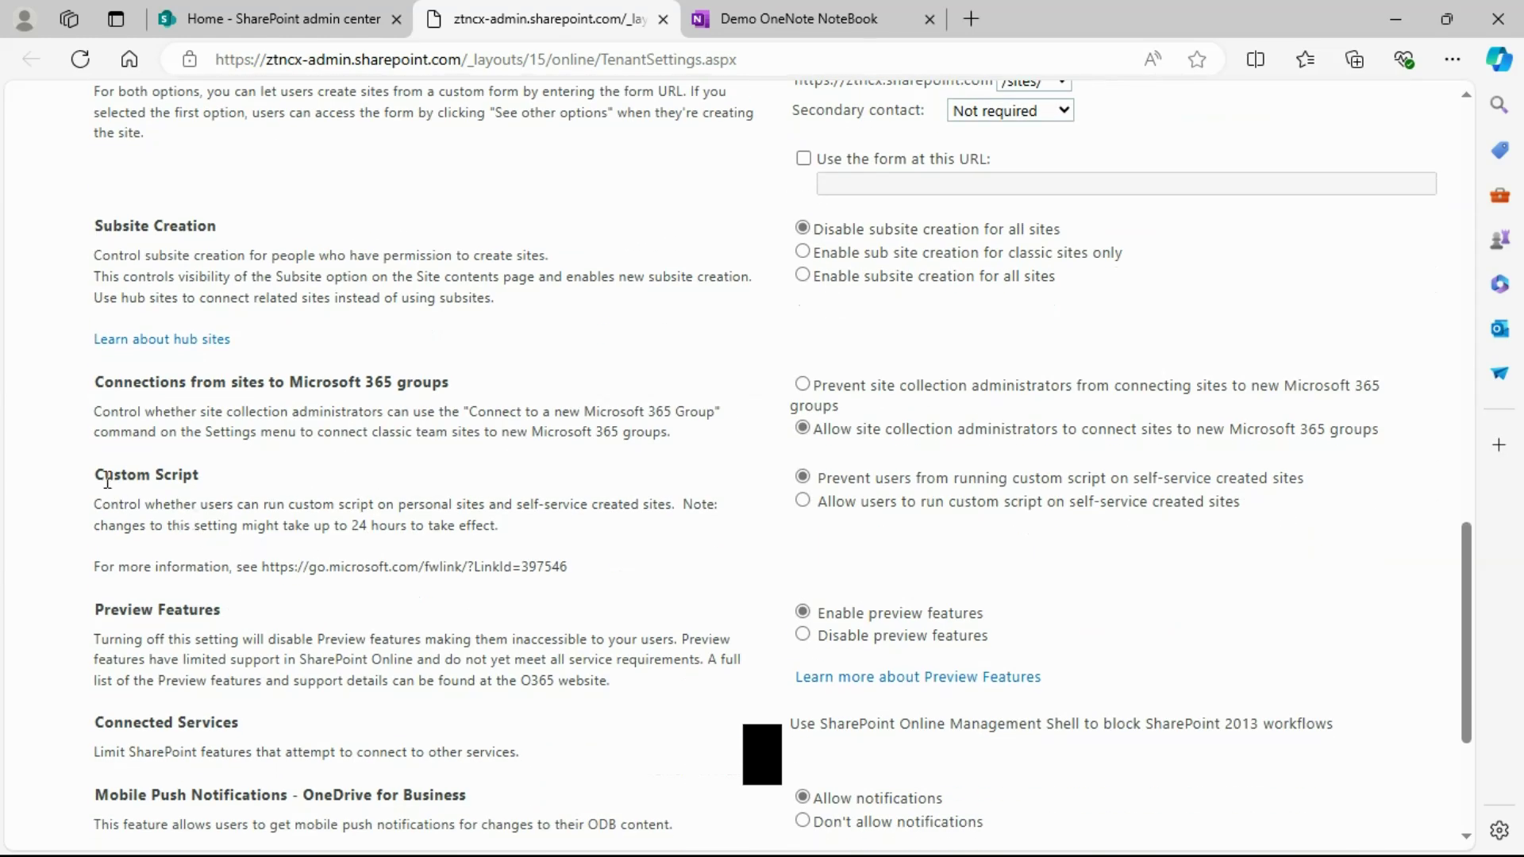
pyautogui.moveTo(99, 475); pyautogui.dragTo(211, 479)
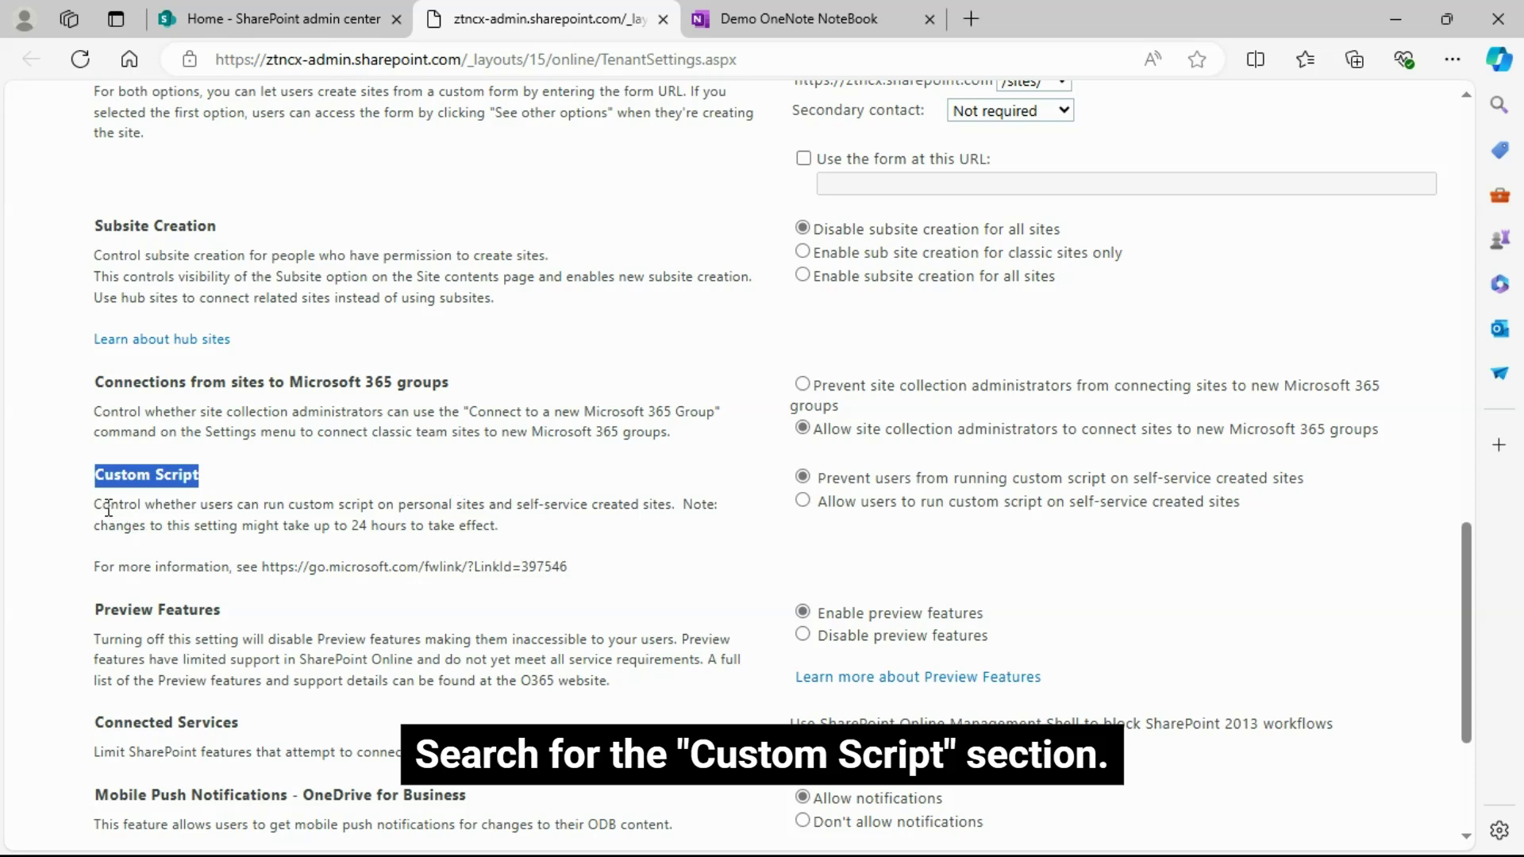
pyautogui.moveTo(98, 503); pyautogui.dragTo(527, 527)
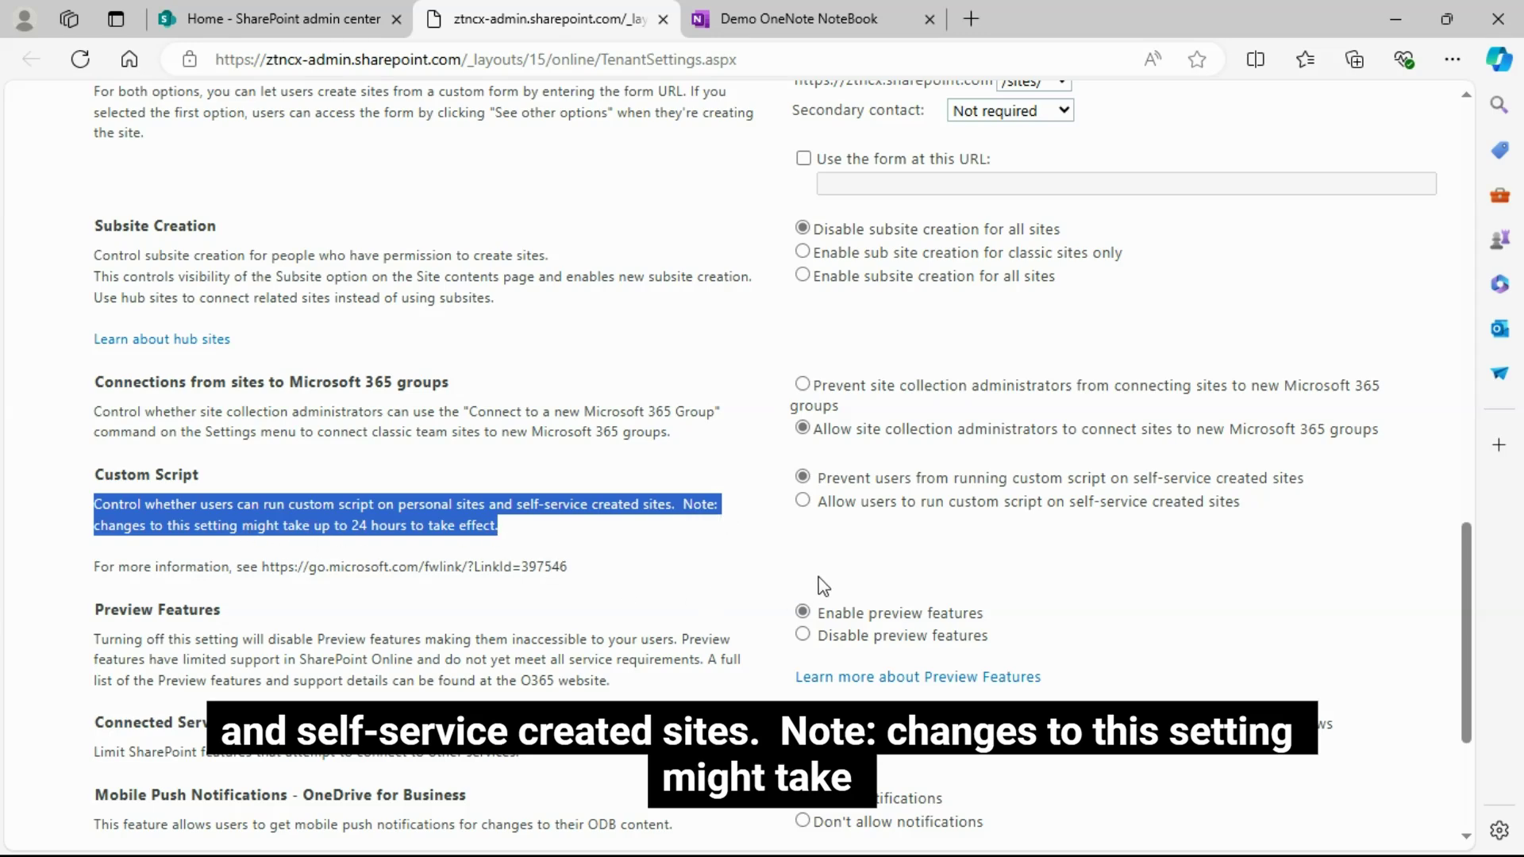
# Allow users to run custom script on self-service created sites and save the tenant settings.
pyautogui.click(803, 502)
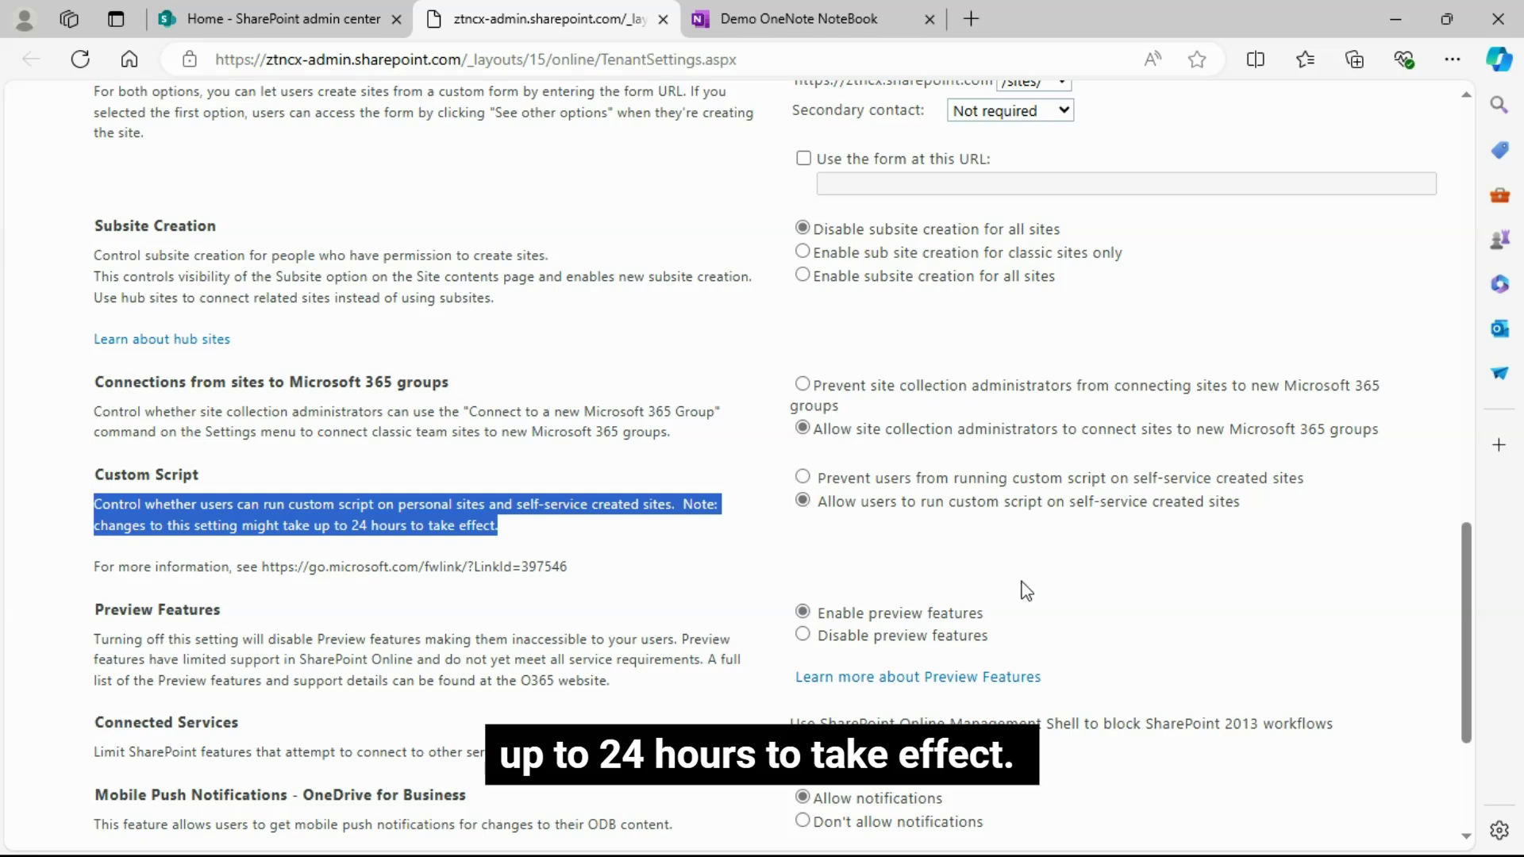
pyautogui.scroll(-3, 1178, 597)
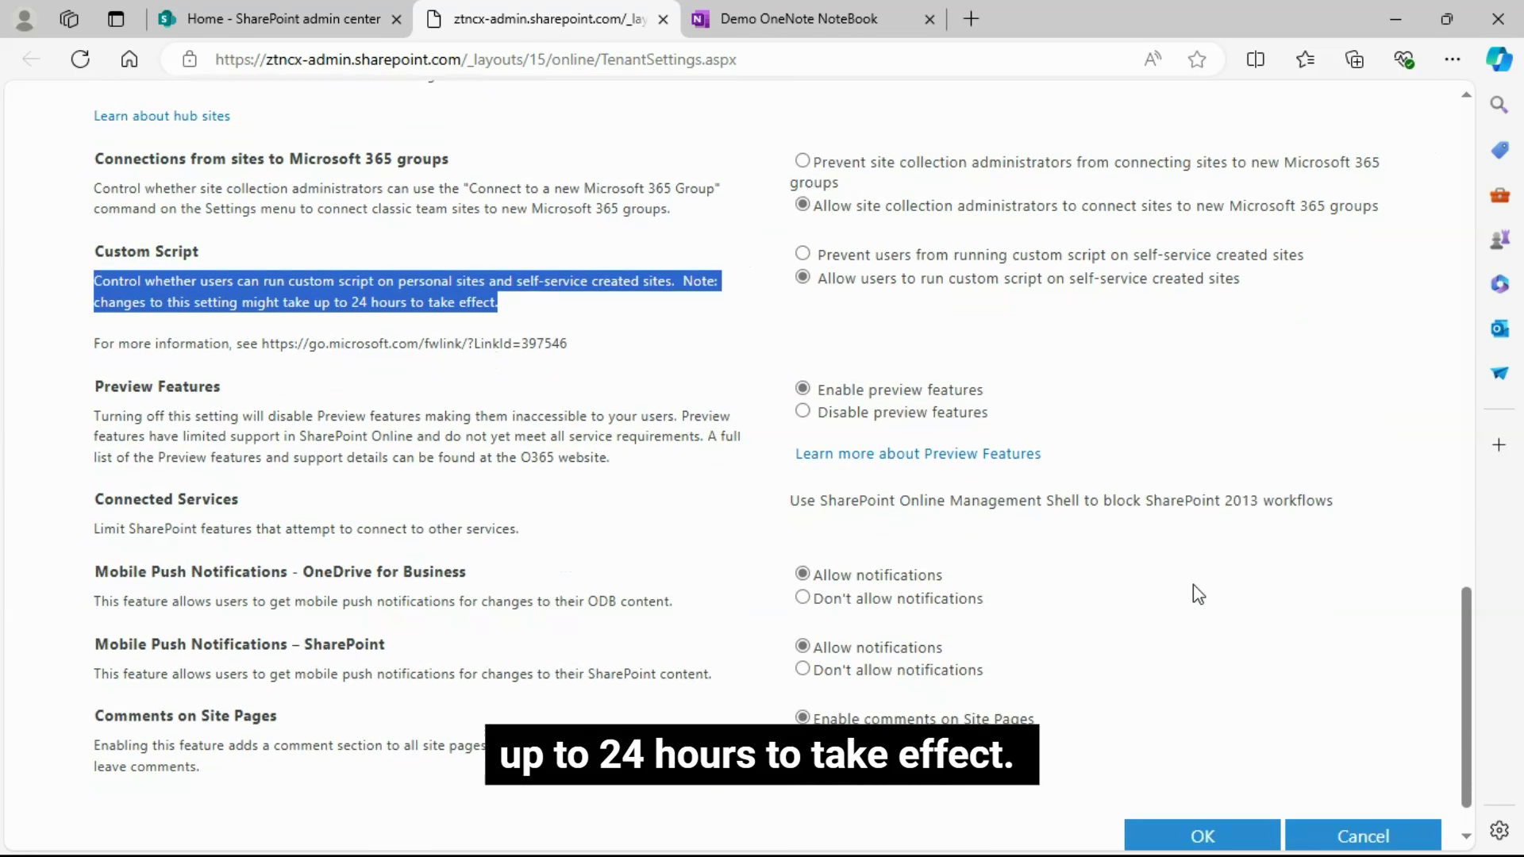
pyautogui.scroll(-1, 1193, 584)
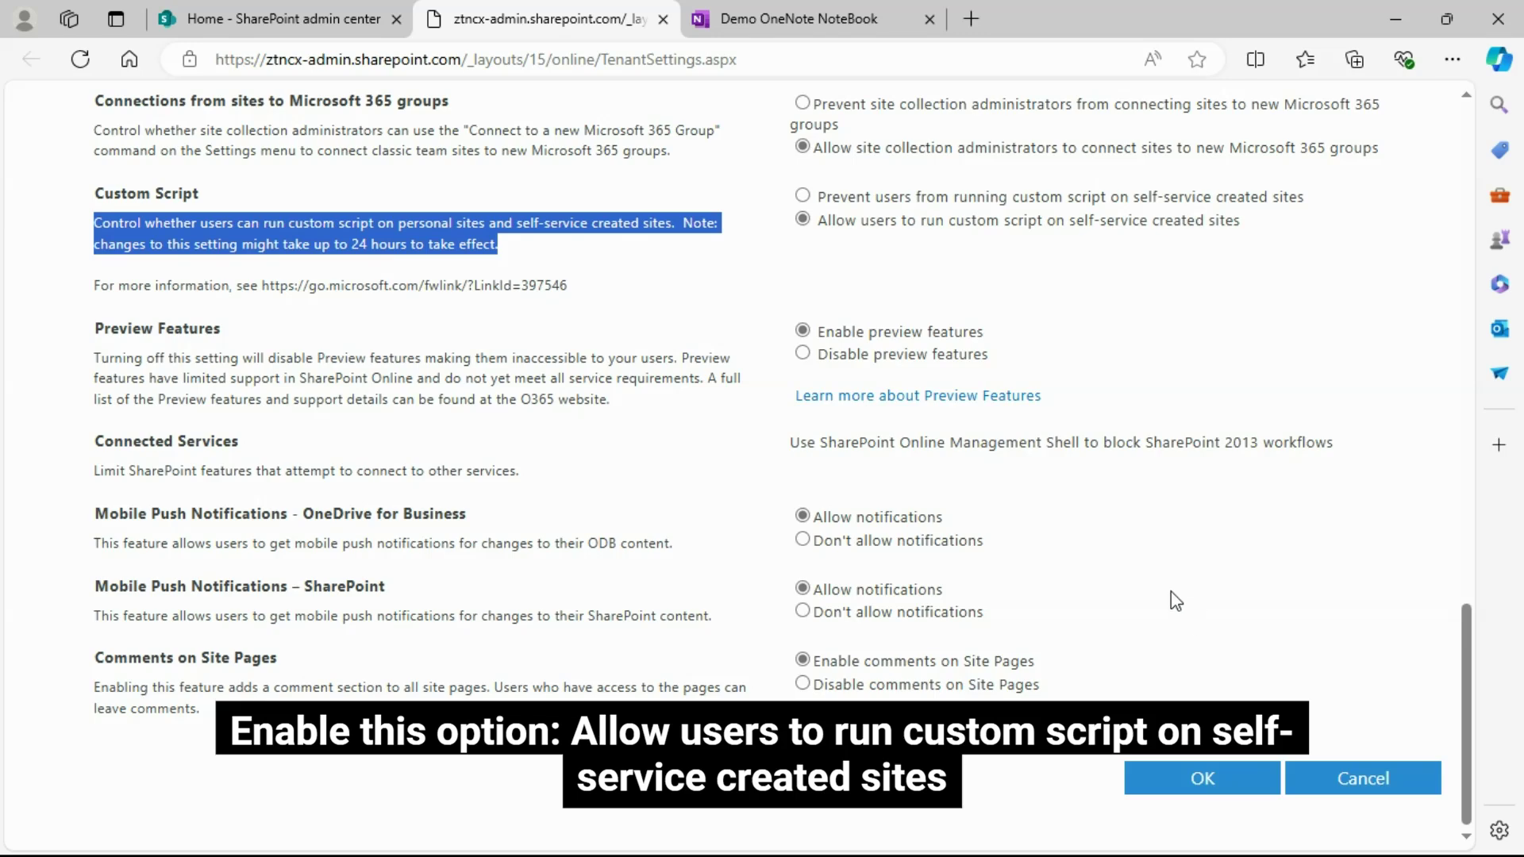
pyautogui.click(1207, 783)
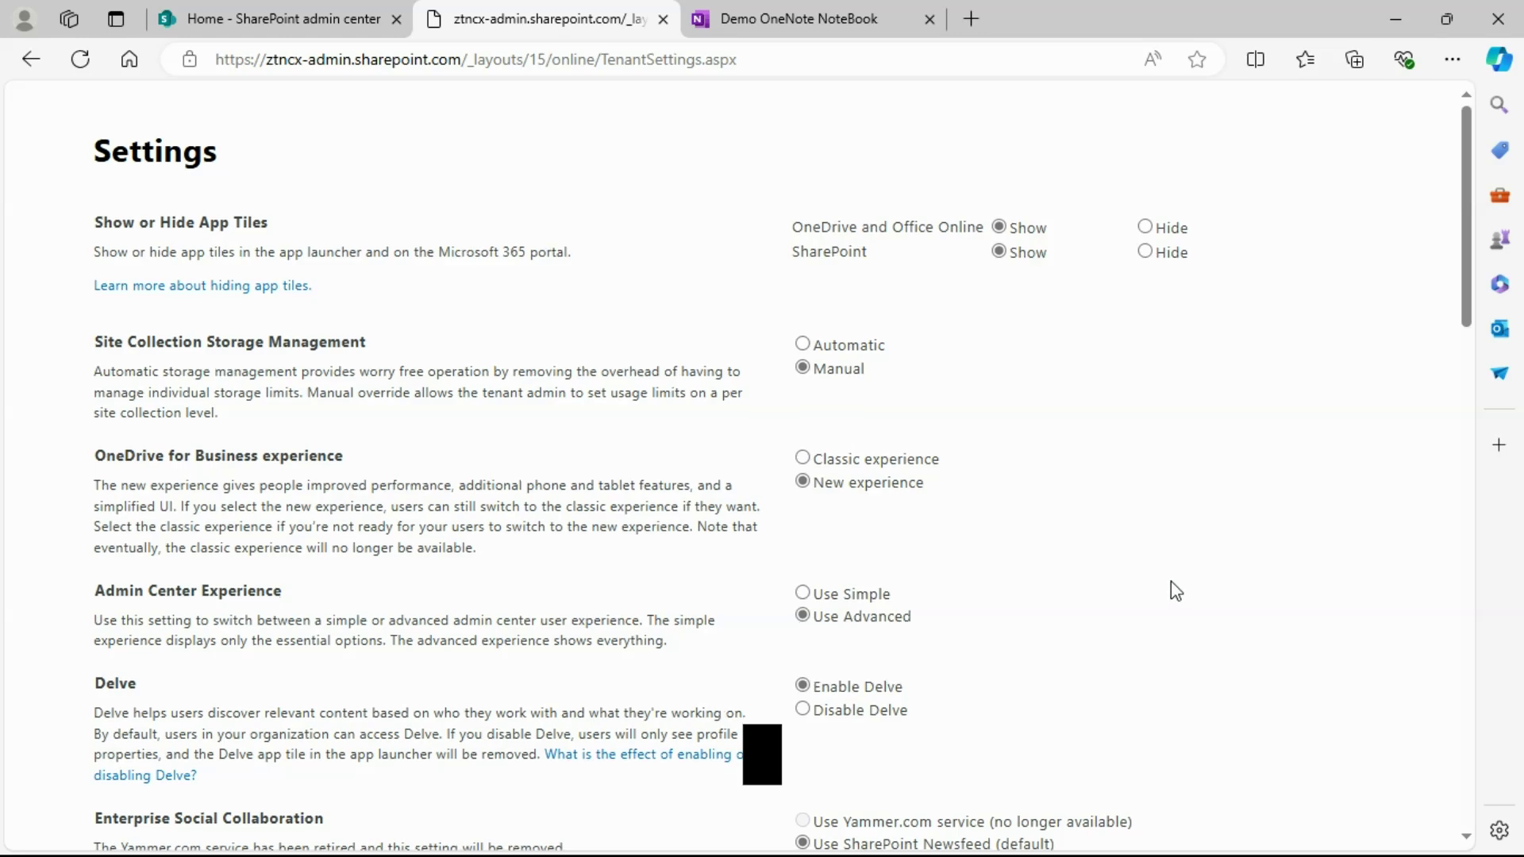
pyautogui.scroll(-4, 1176, 594)
pyautogui.scroll(3, 1174, 591)
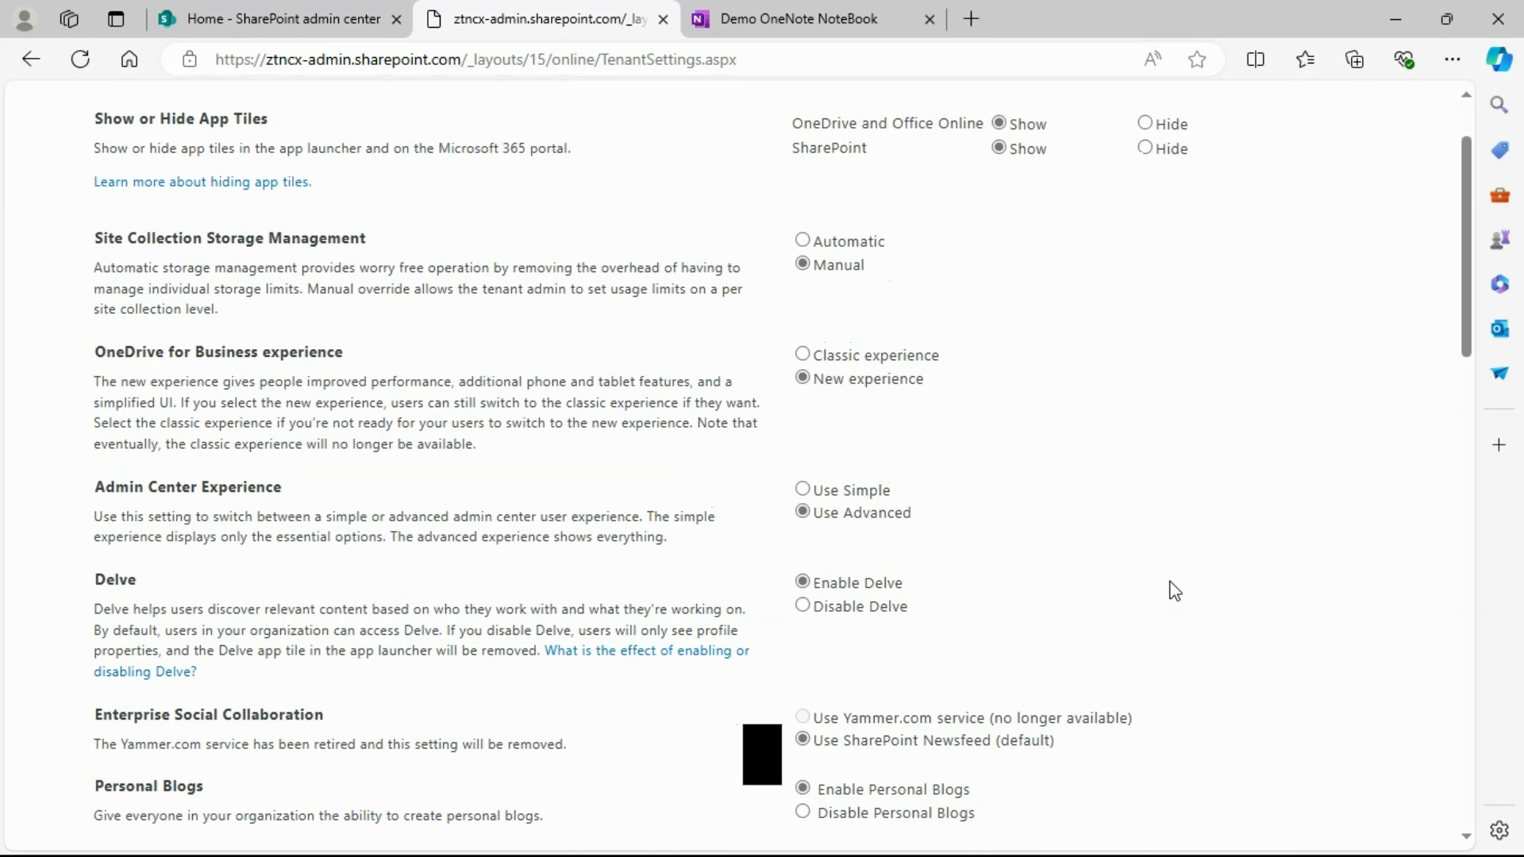
pyautogui.scroll(2, 1174, 591)
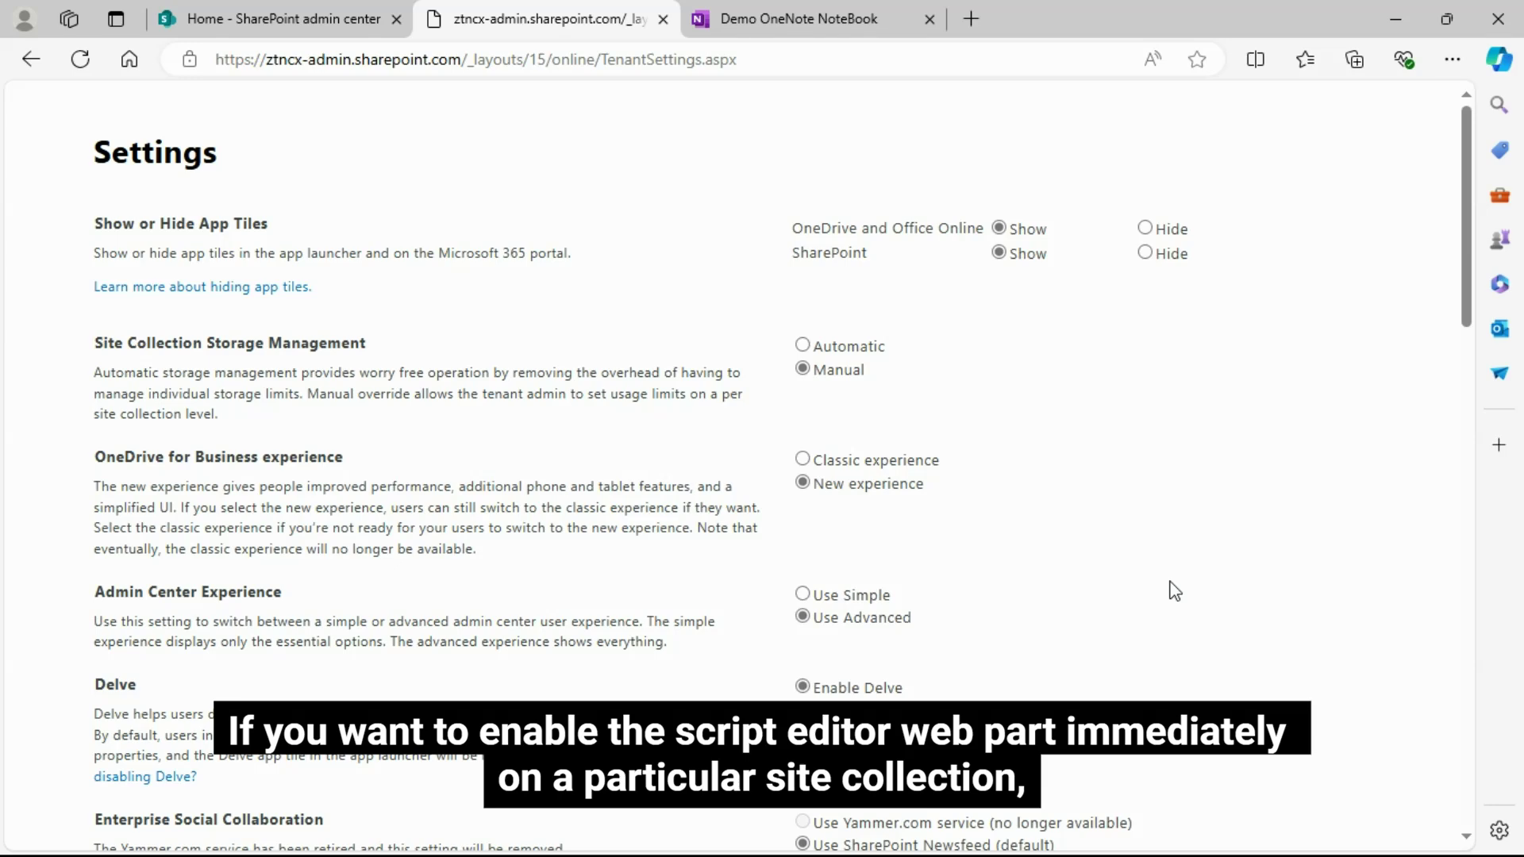
# Switch to the Demo OneNote NoteBook and review the PowerShell and PnP commands for allowing custom script on a particular site collection.
pyautogui.click(785, 24)
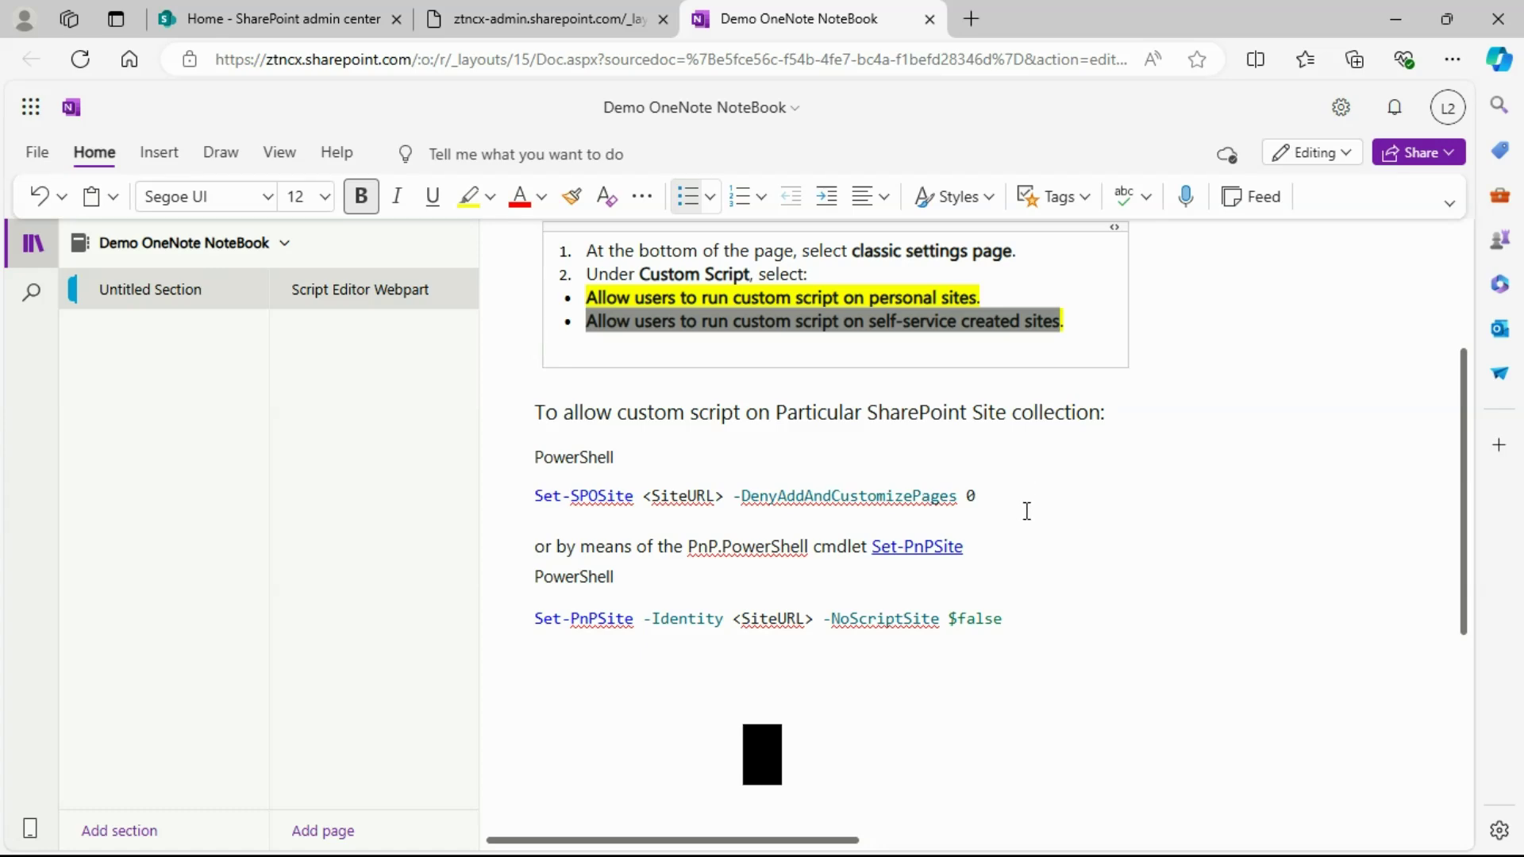
pyautogui.moveTo(540, 415); pyautogui.dragTo(857, 431)
pyautogui.moveTo(1031, 431); pyautogui.dragTo(1110, 422)
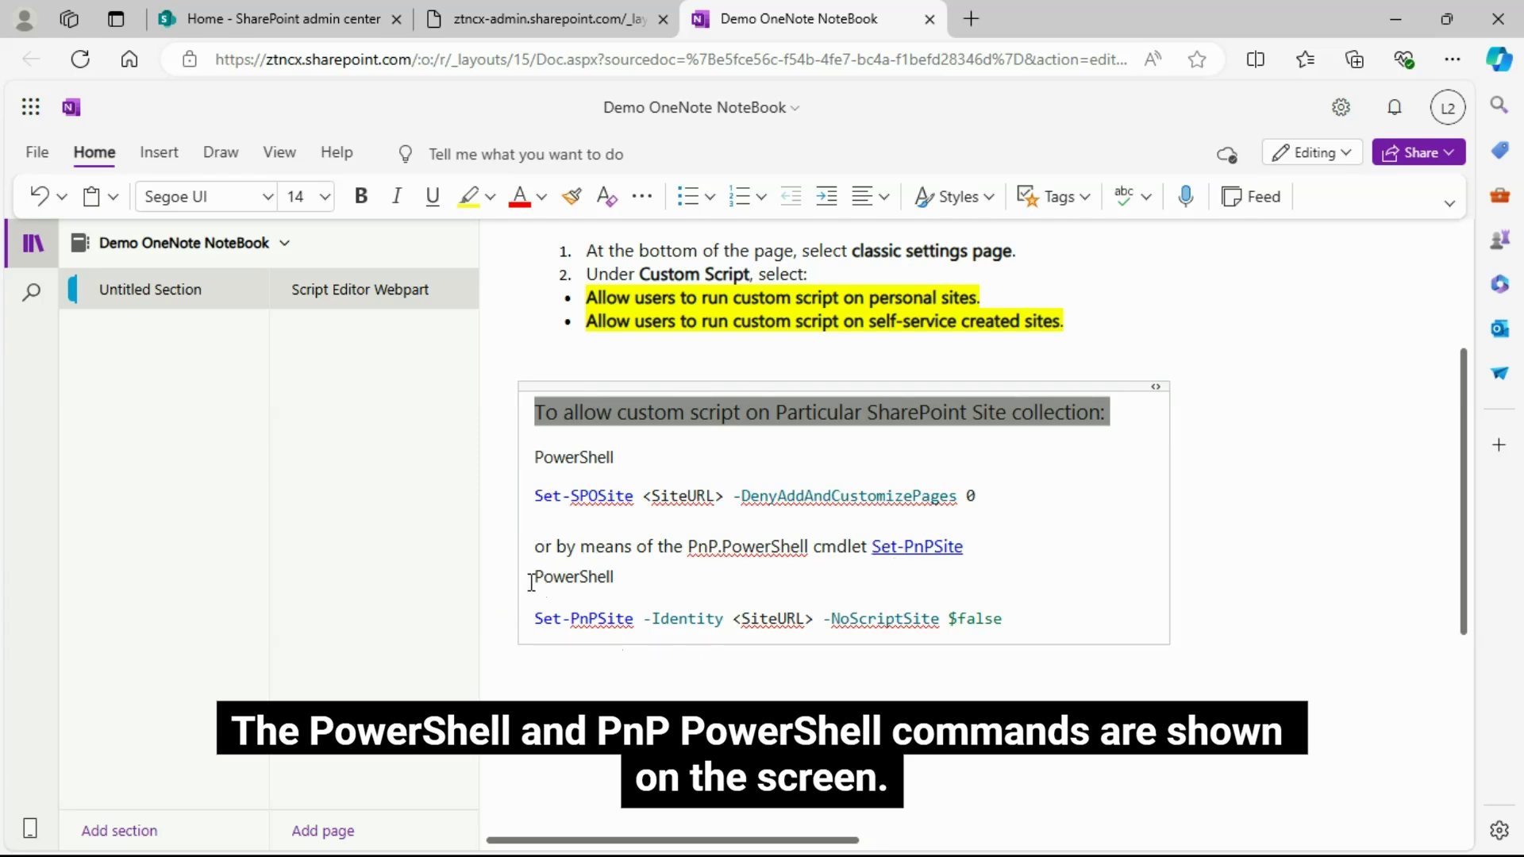
pyautogui.moveTo(535, 625); pyautogui.dragTo(1008, 621)
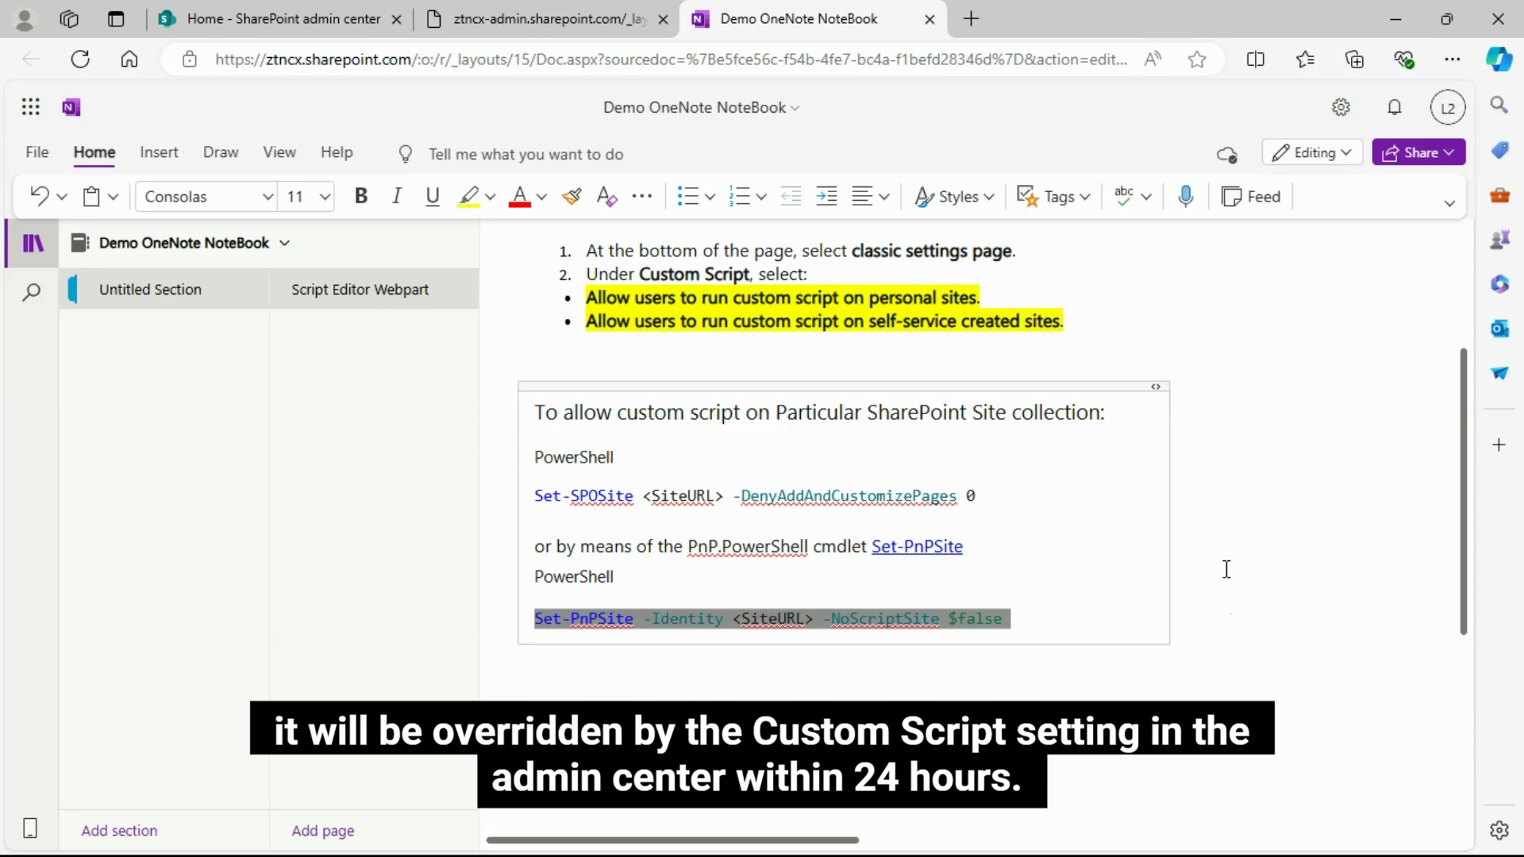
pyautogui.click(1217, 525)
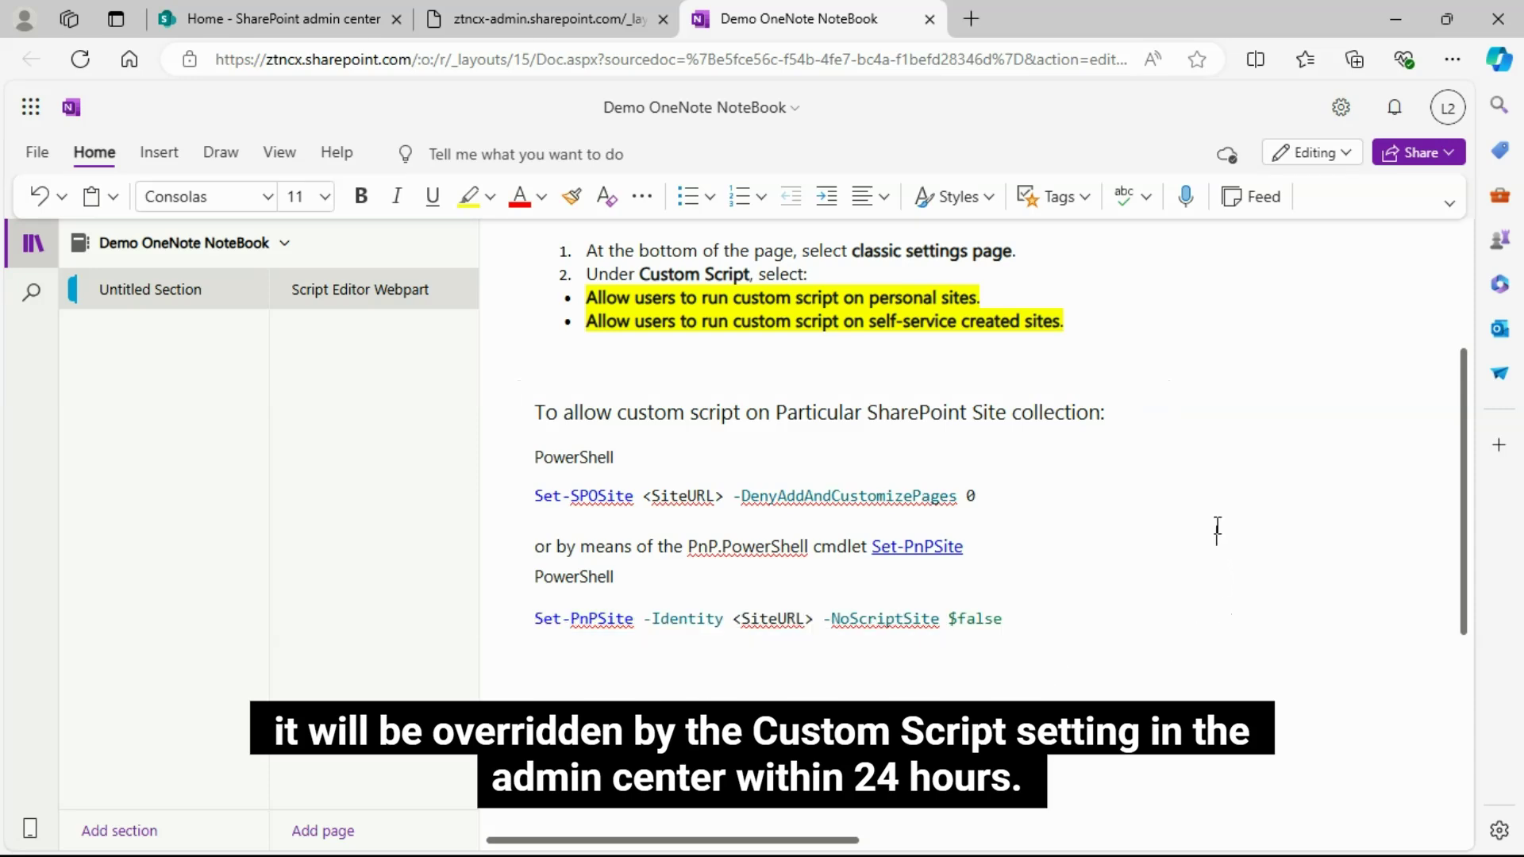